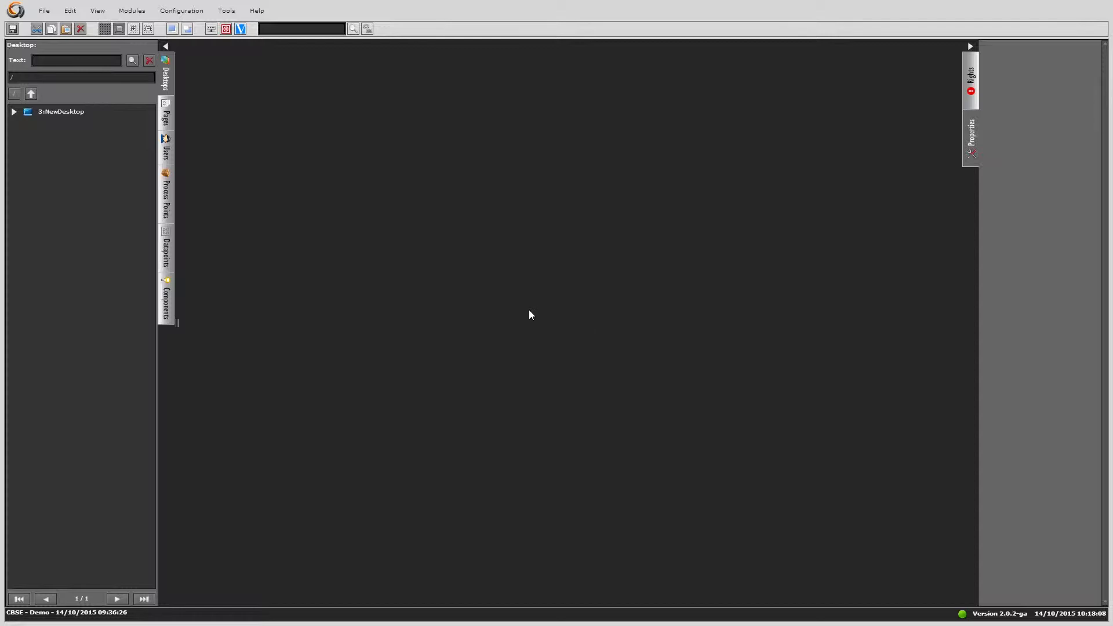
Step: Open the Logic Control module and display its list of logic pages
click(139, 12)
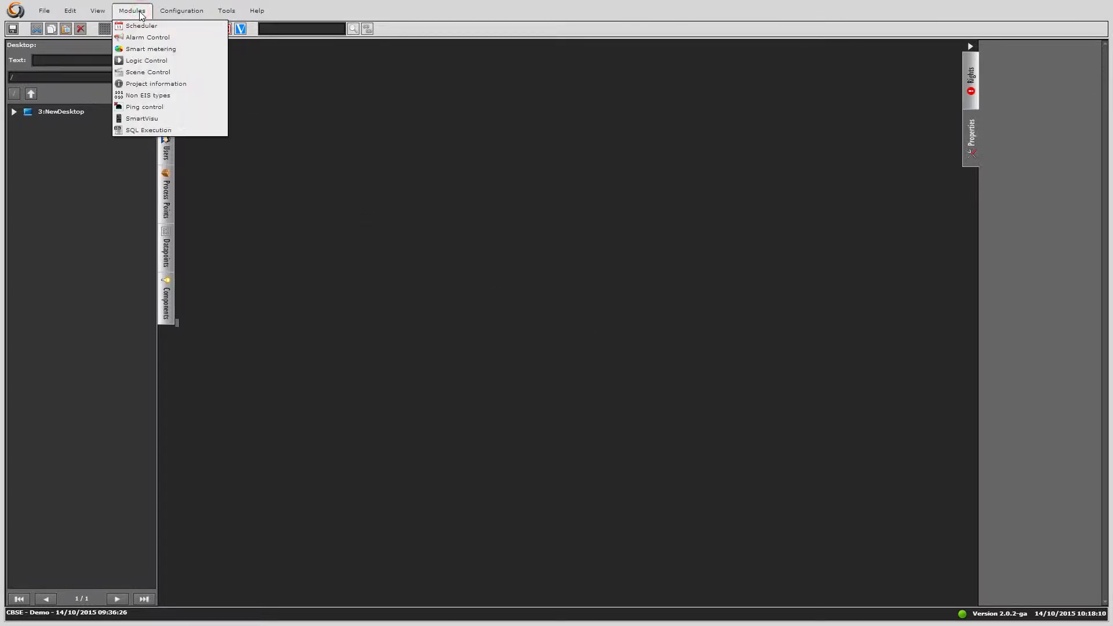
click(139, 61)
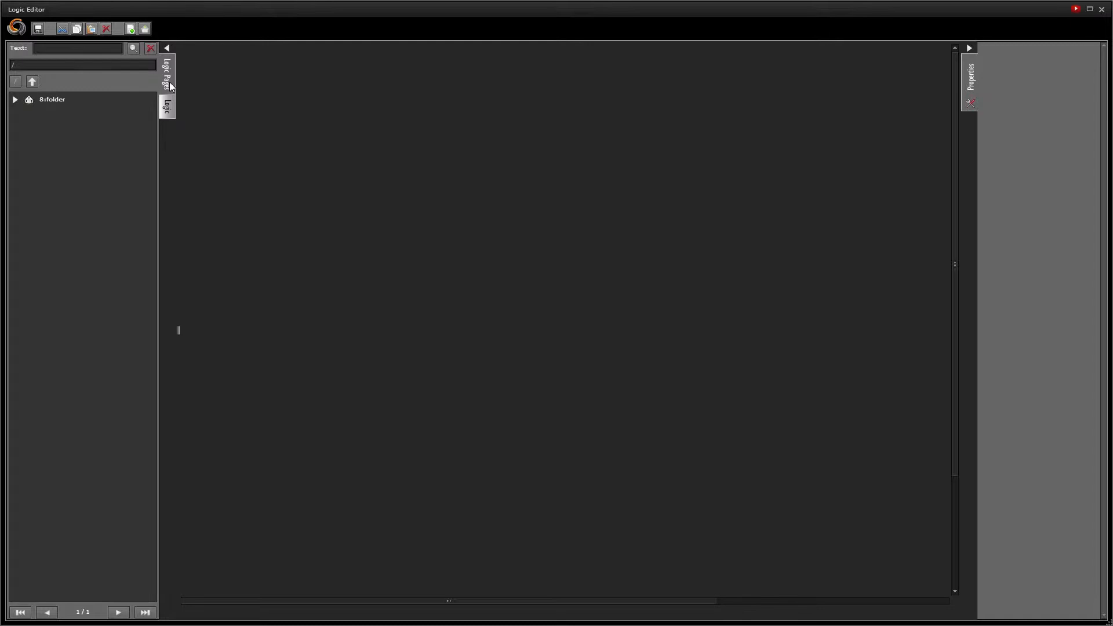
click(167, 106)
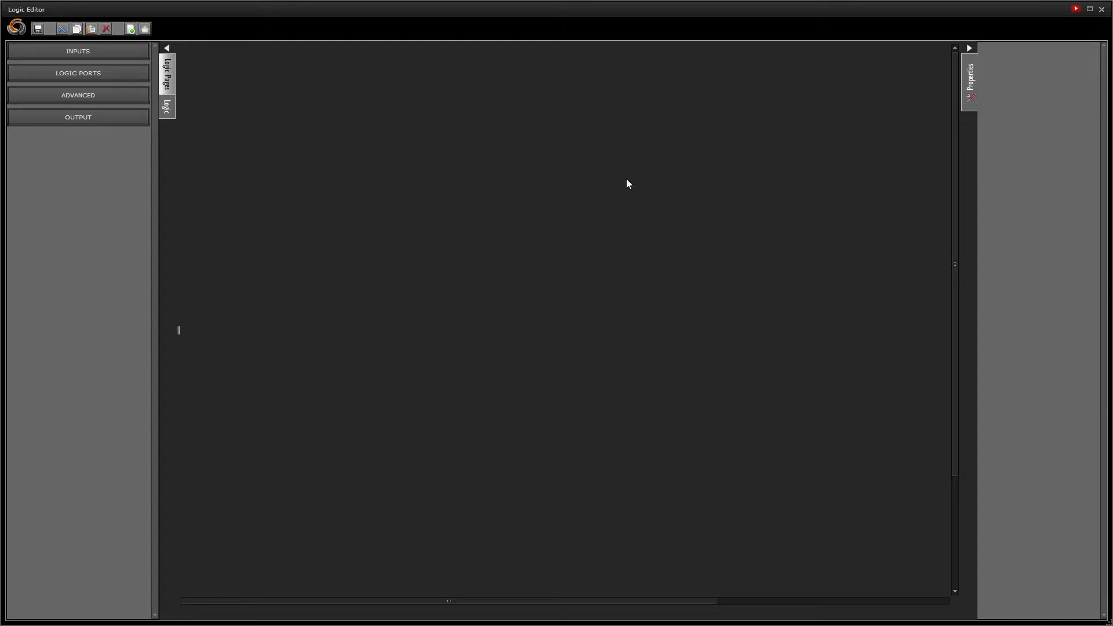
click(170, 81)
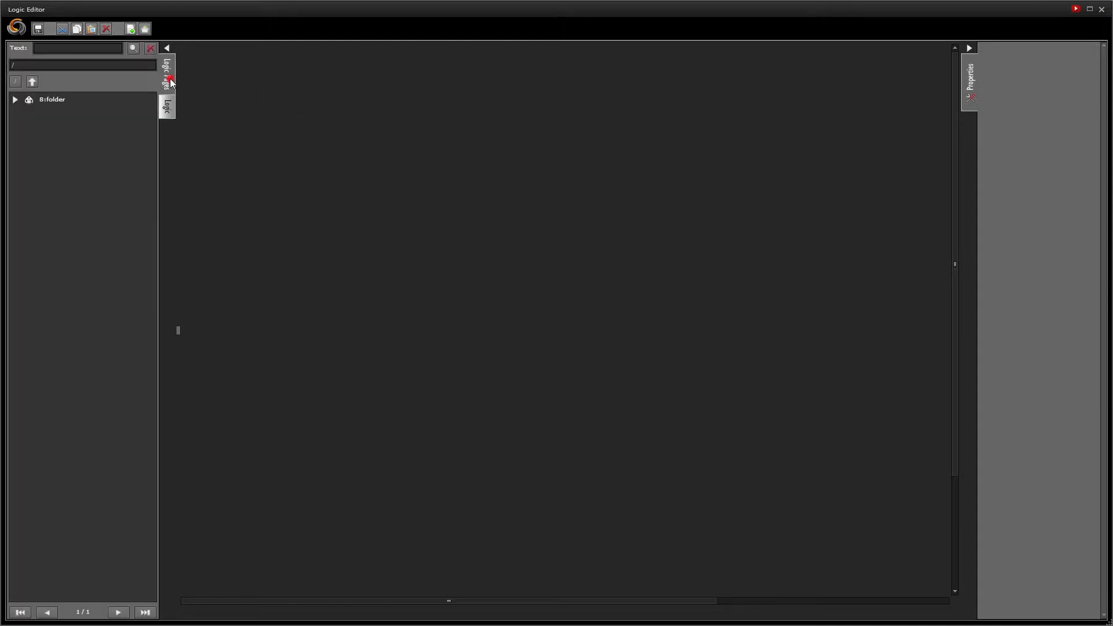
Step: Create a new logic page in the root folder, named Logic 1, with Execute enabled
right_click(91, 172)
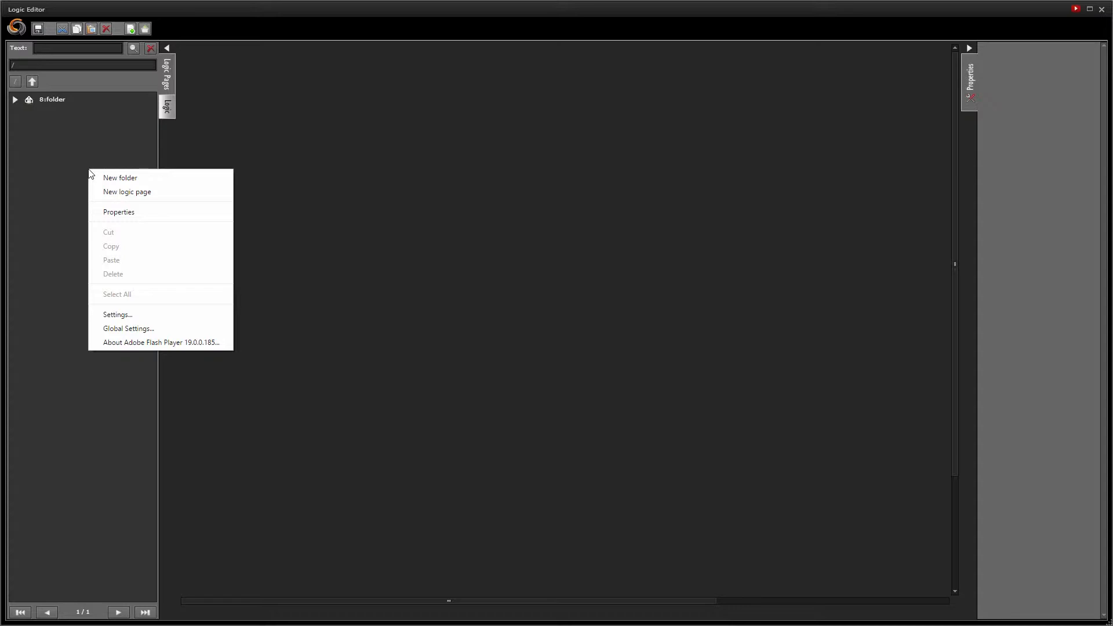
click(113, 200)
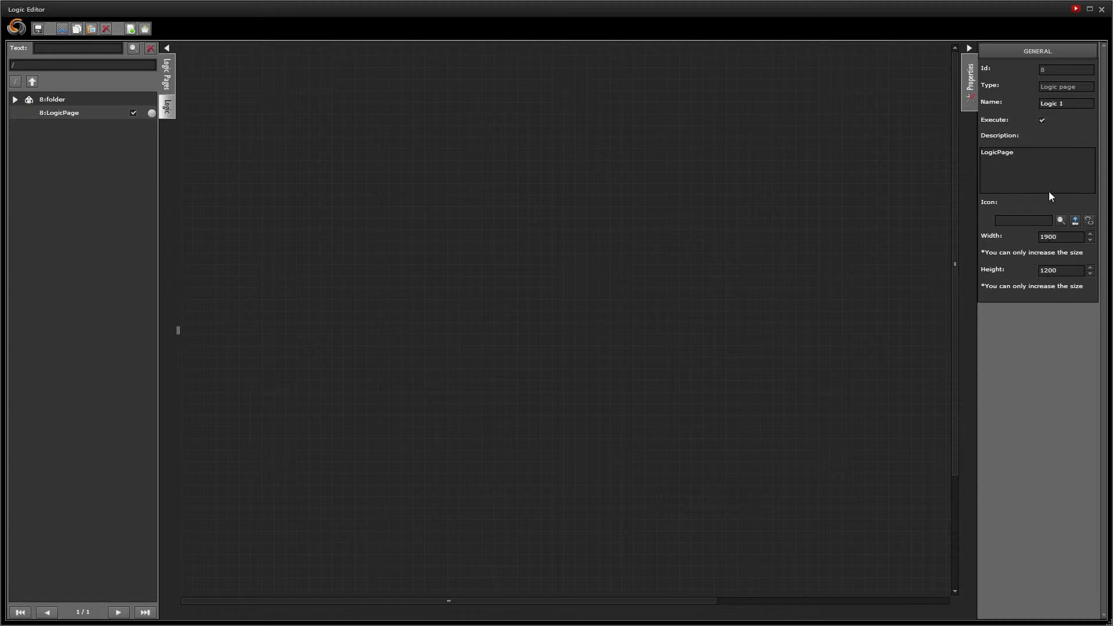
click(1041, 120)
Step: Display the logic components and expand the Output, Advanced, Logic Ports and Inputs groups
click(167, 111)
click(110, 116)
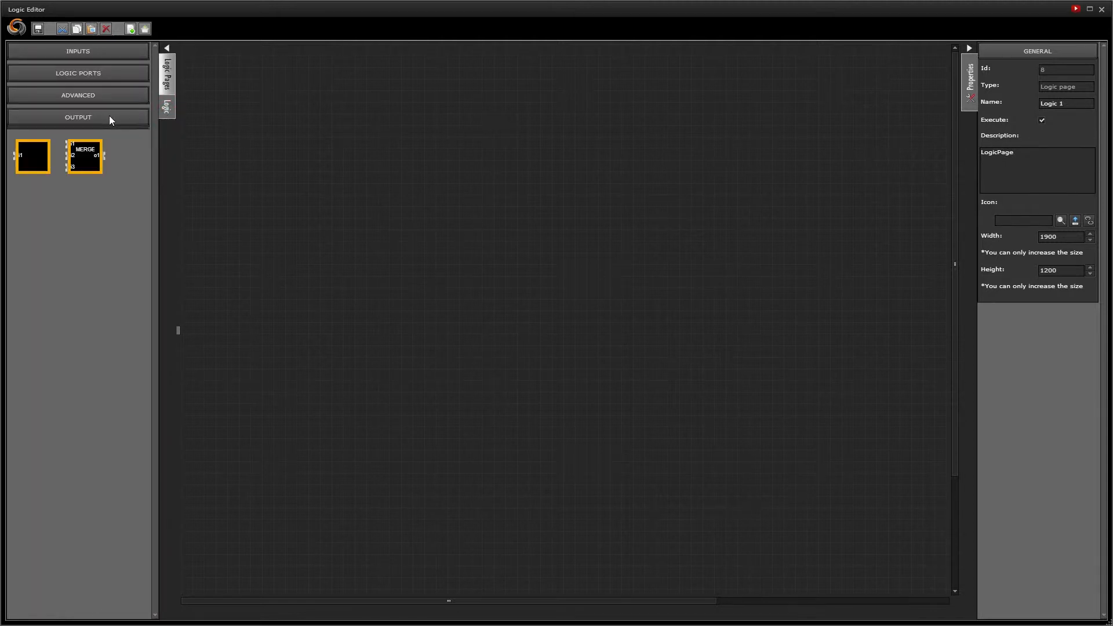
click(110, 96)
click(109, 74)
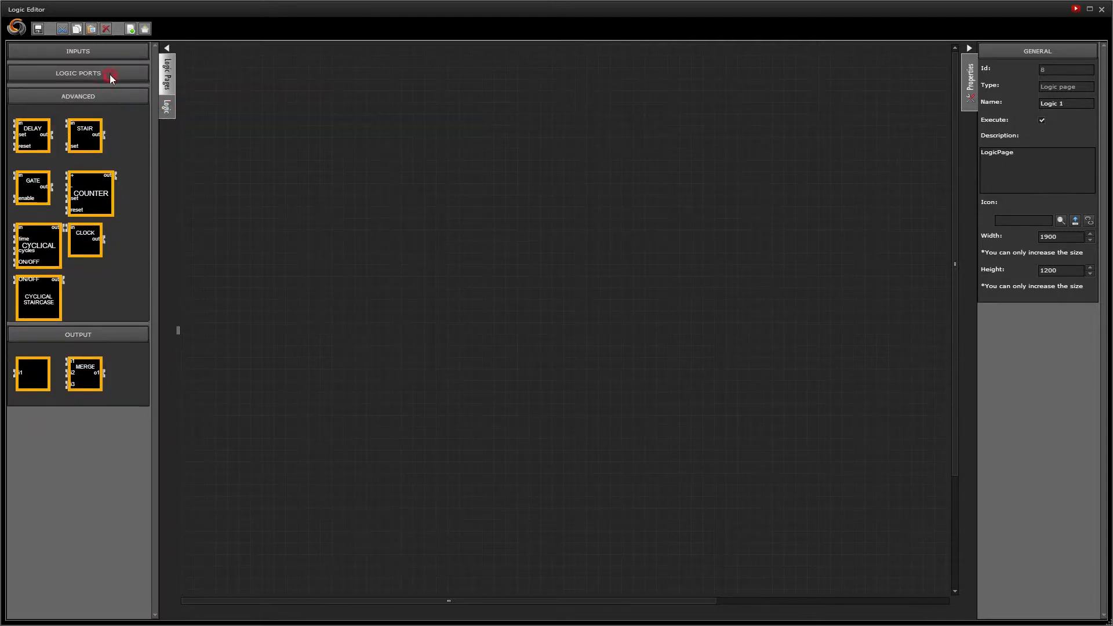
click(113, 55)
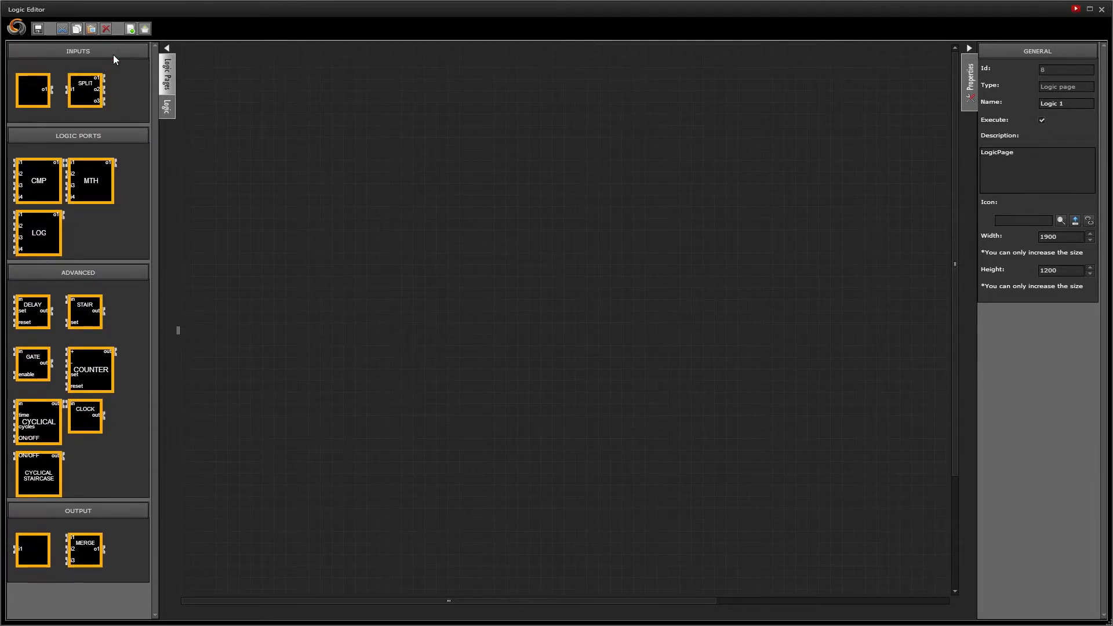
Step: Place two input blocks one above the other, an MTH block beside them and an output block after it
drag(33, 90, 357, 118)
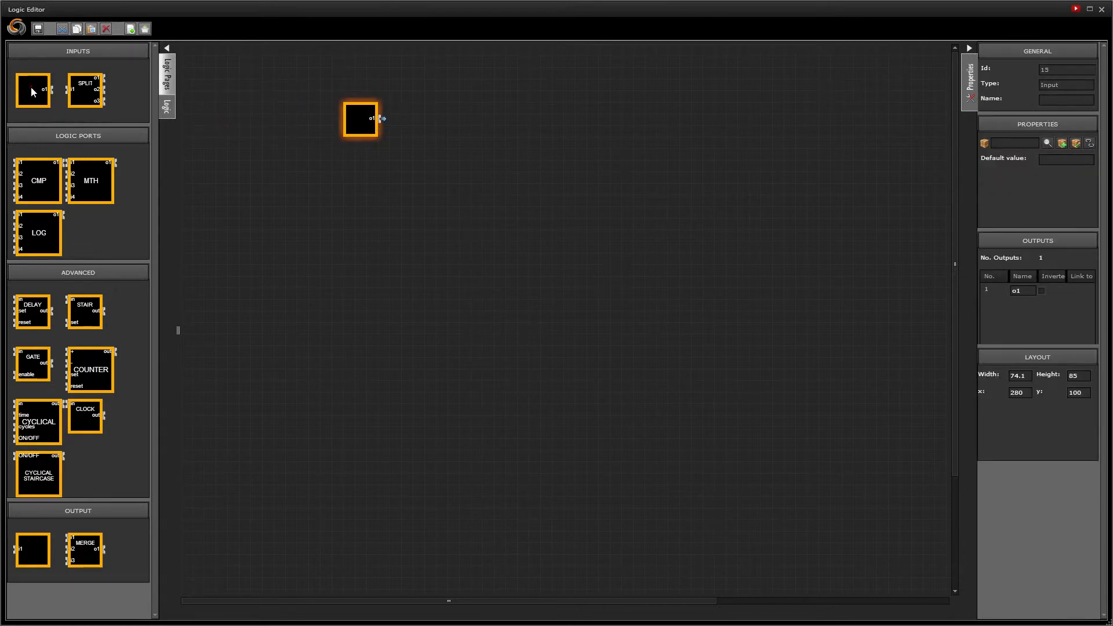
drag(33, 90, 360, 169)
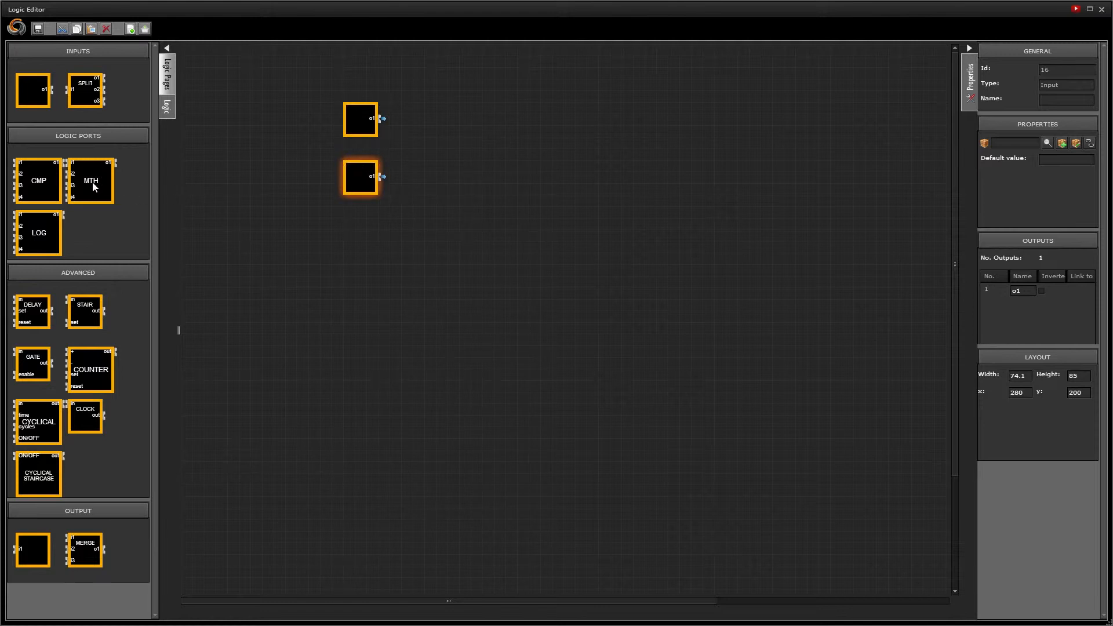
drag(92, 182, 470, 149)
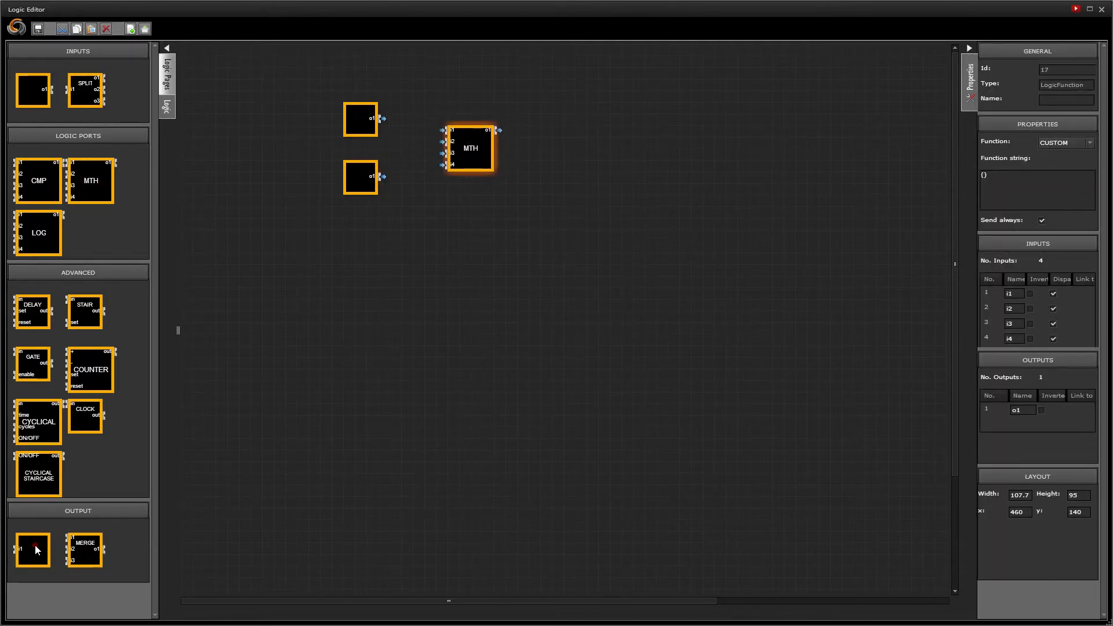
drag(35, 544, 584, 131)
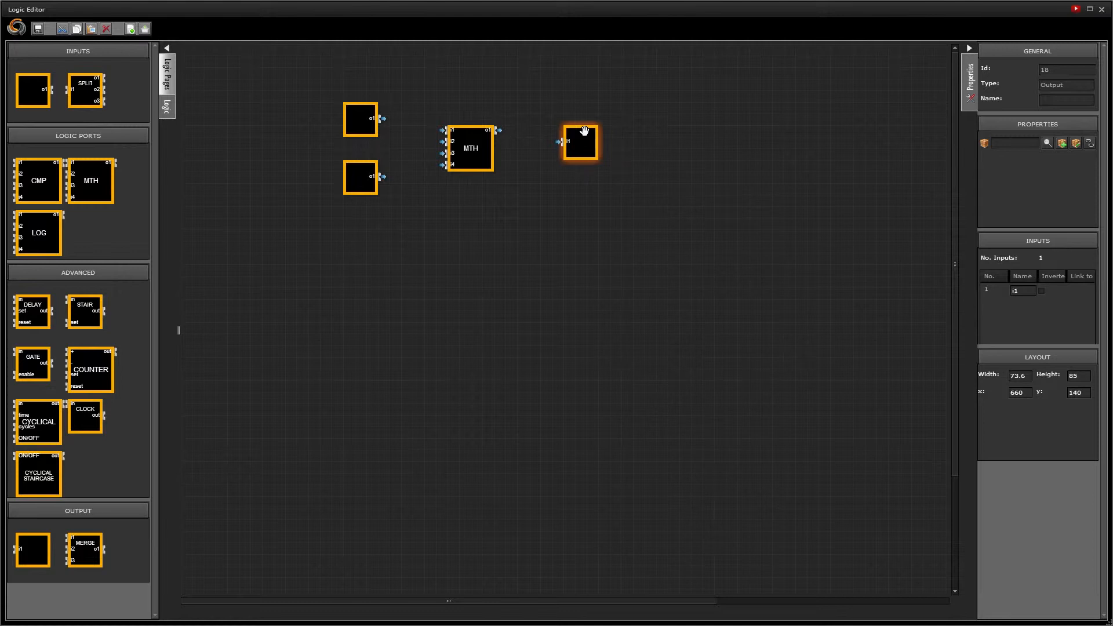
Step: Link the upper input block to process point Input 1 with default value 0, and set the lower input block's default value to 1
click(357, 119)
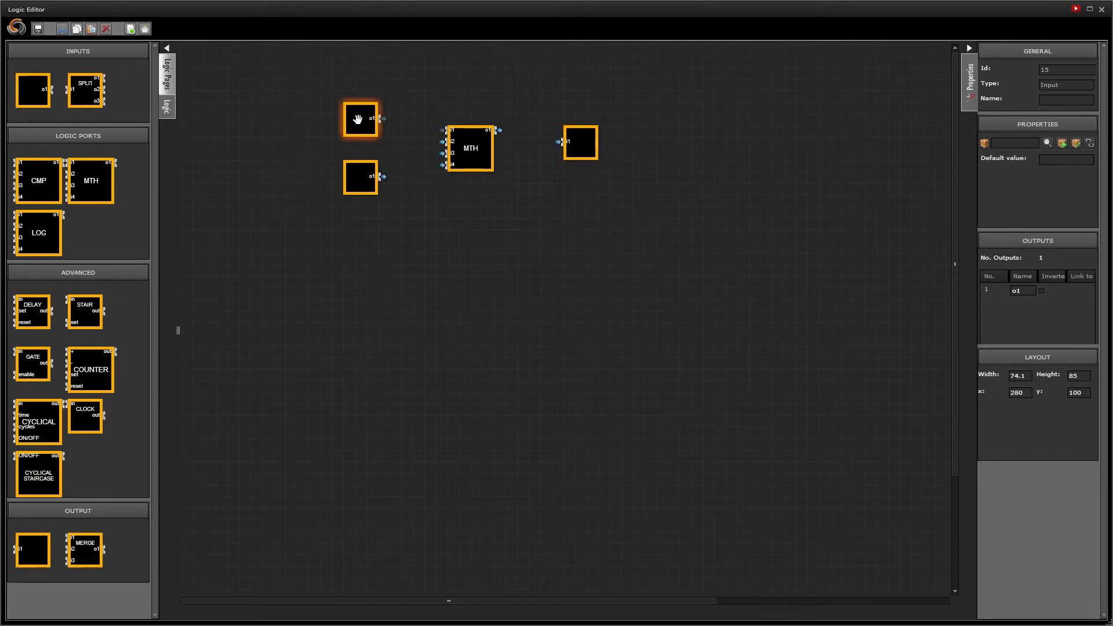
click(1045, 143)
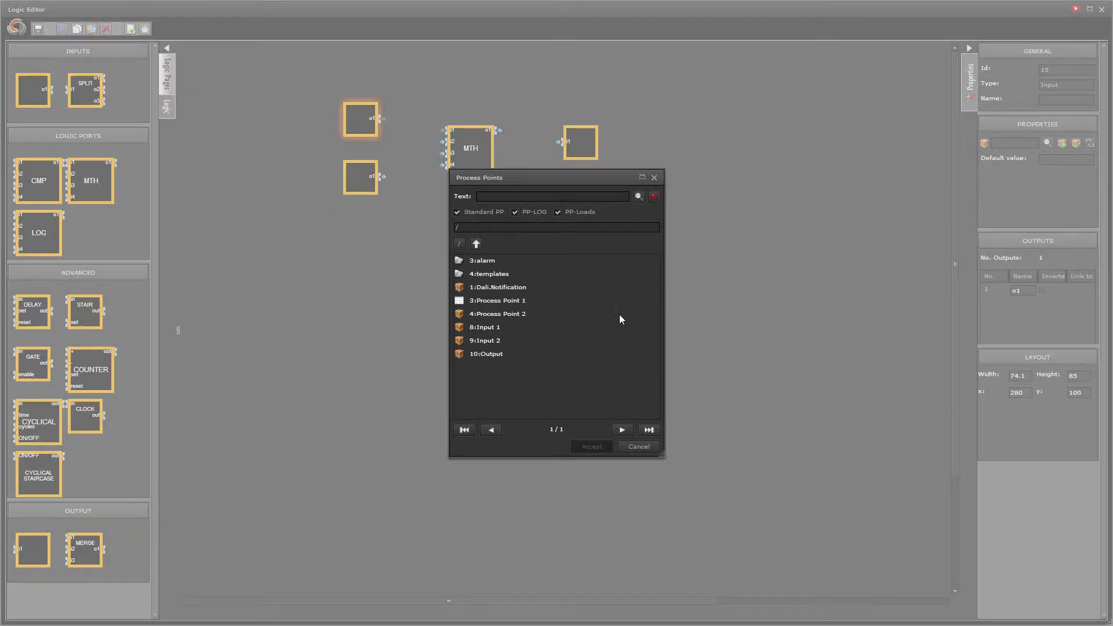
click(483, 326)
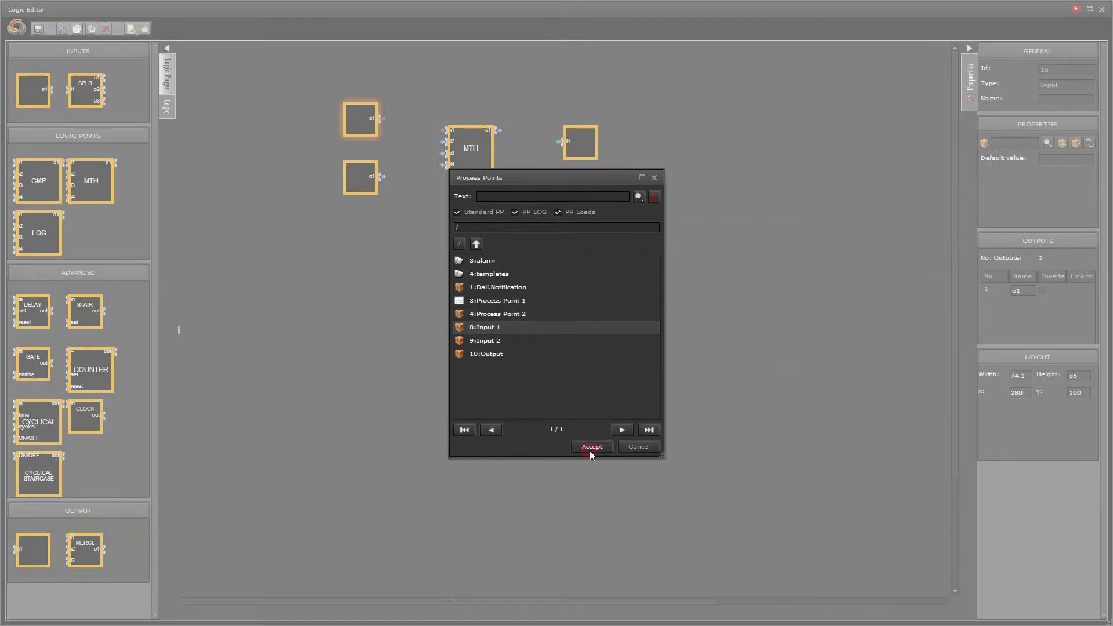
click(589, 450)
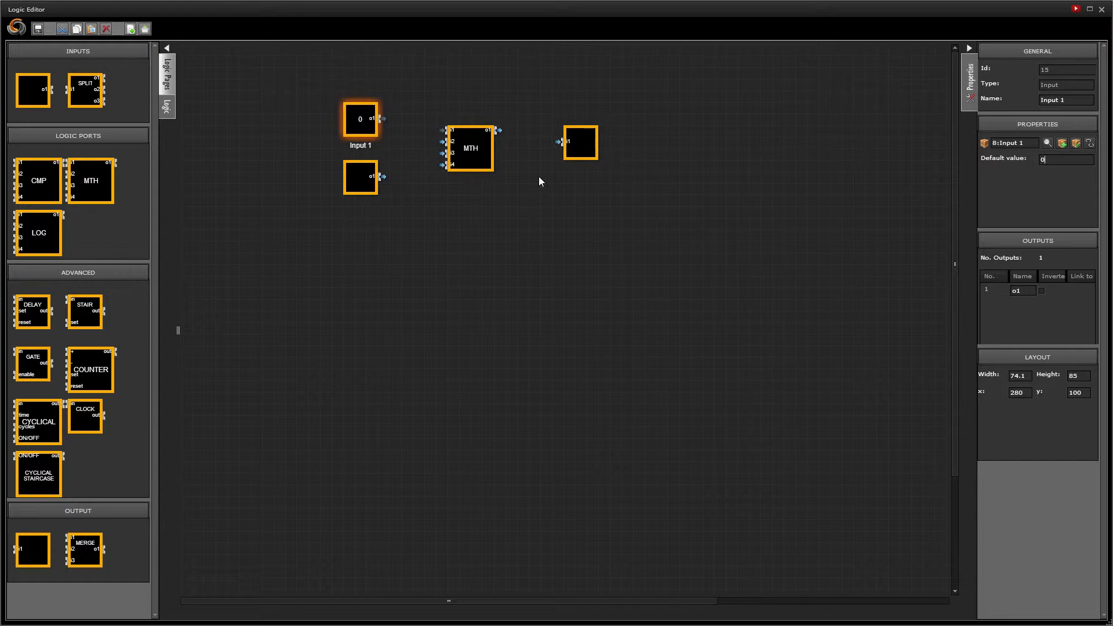
click(360, 178)
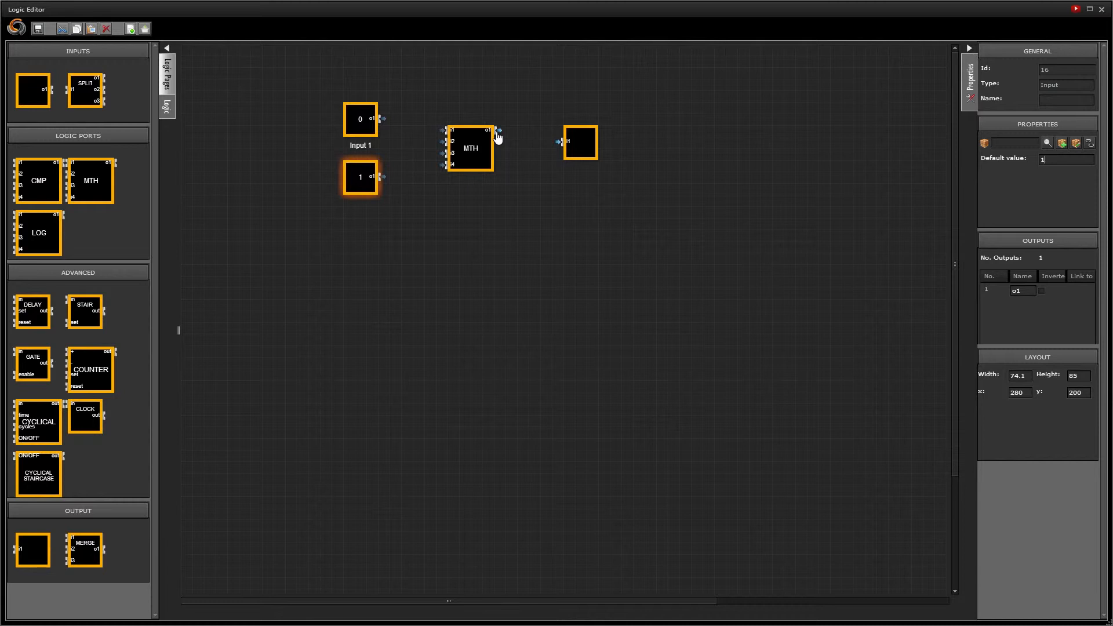
Step: Connect the upper input block to i1 of the MTH block and the lower input block to i2
click(382, 119)
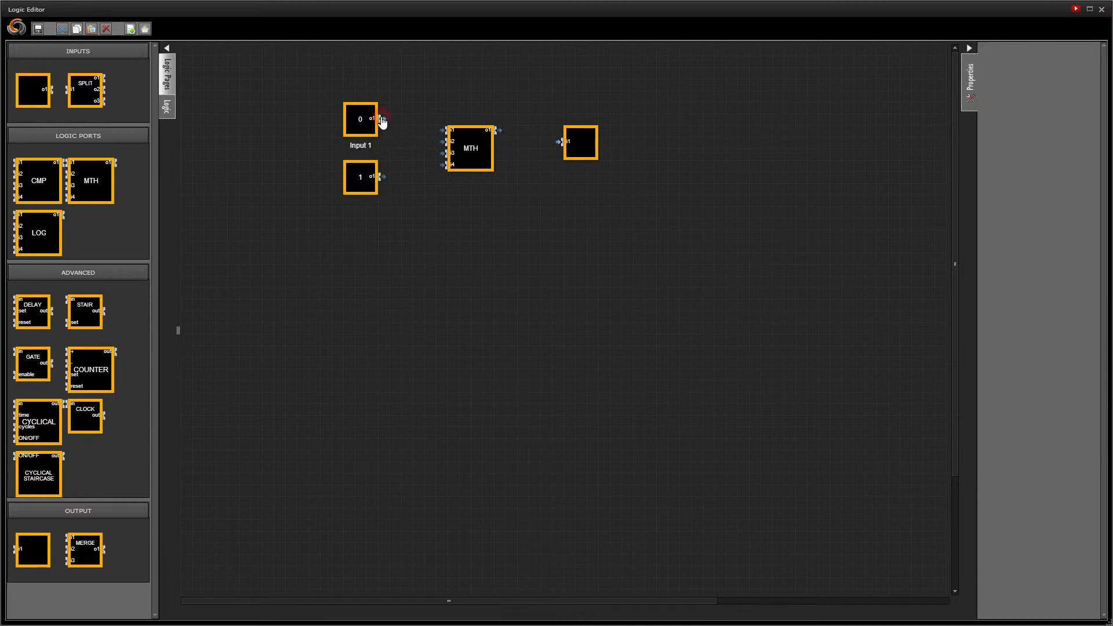
drag(441, 131, 450, 131)
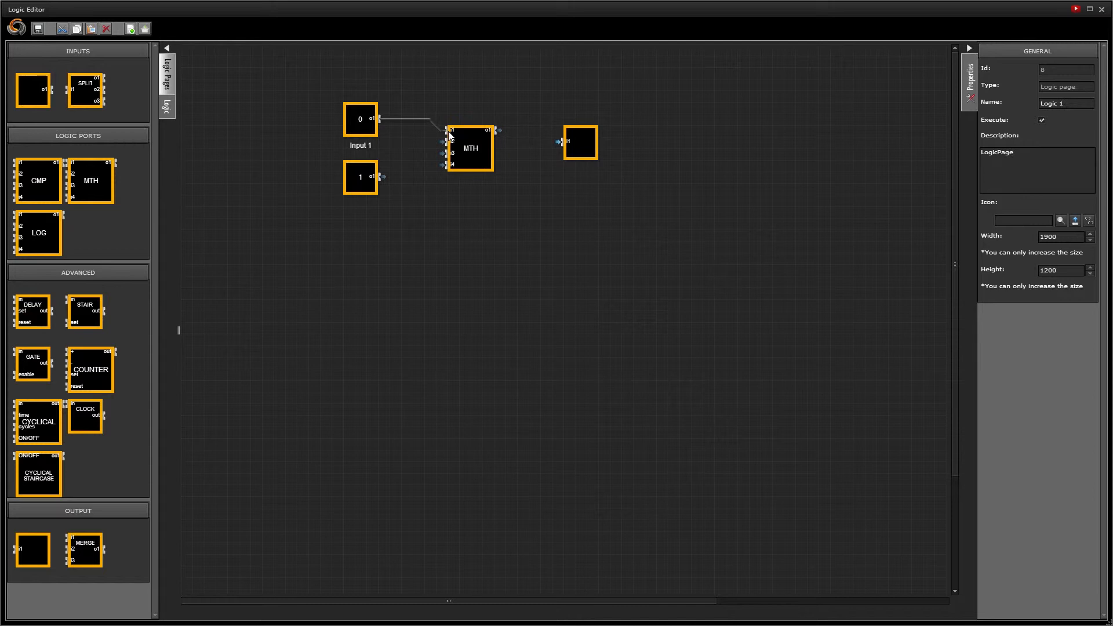
click(381, 177)
drag(404, 174, 447, 143)
Step: Keep the MTH block's function as CUSTOM, set its function string to add [i1] + [i2], check it and accept it
click(466, 146)
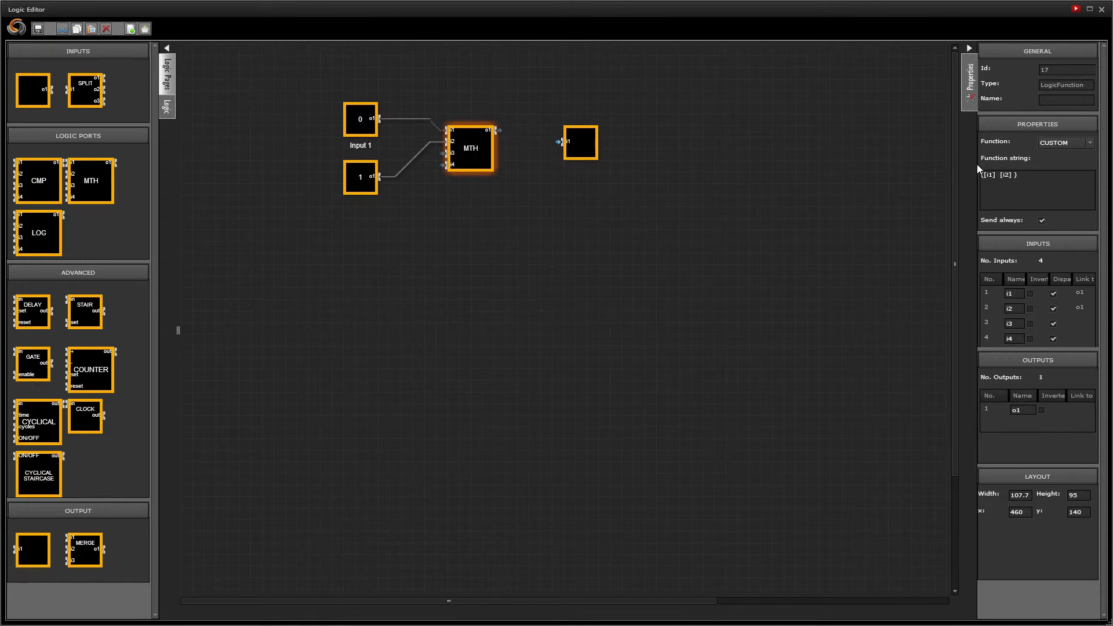
click(1042, 144)
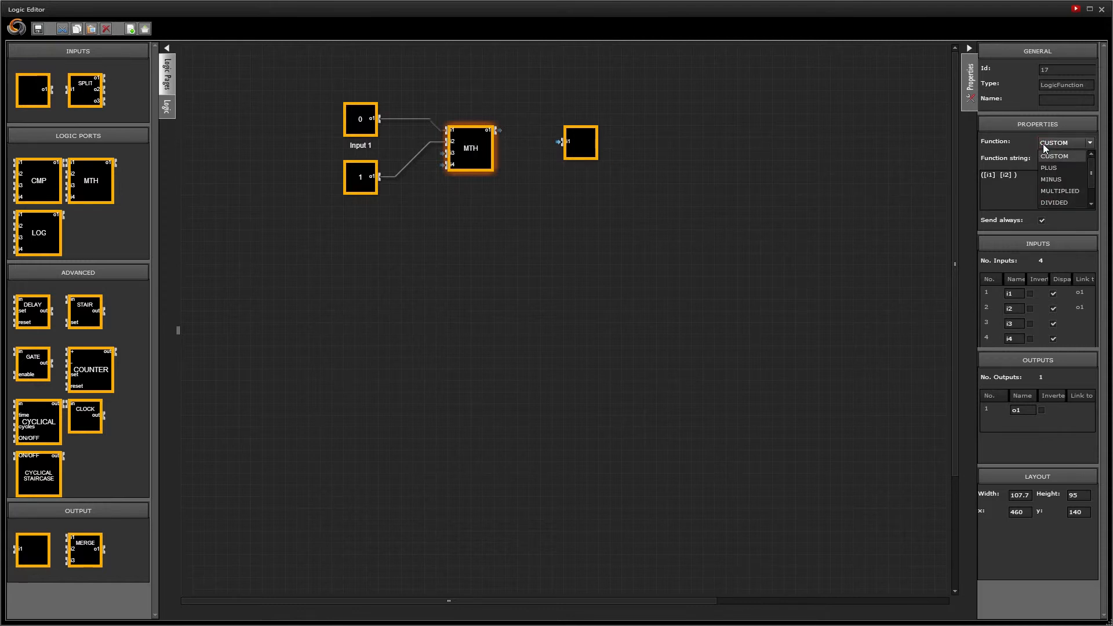
click(1042, 143)
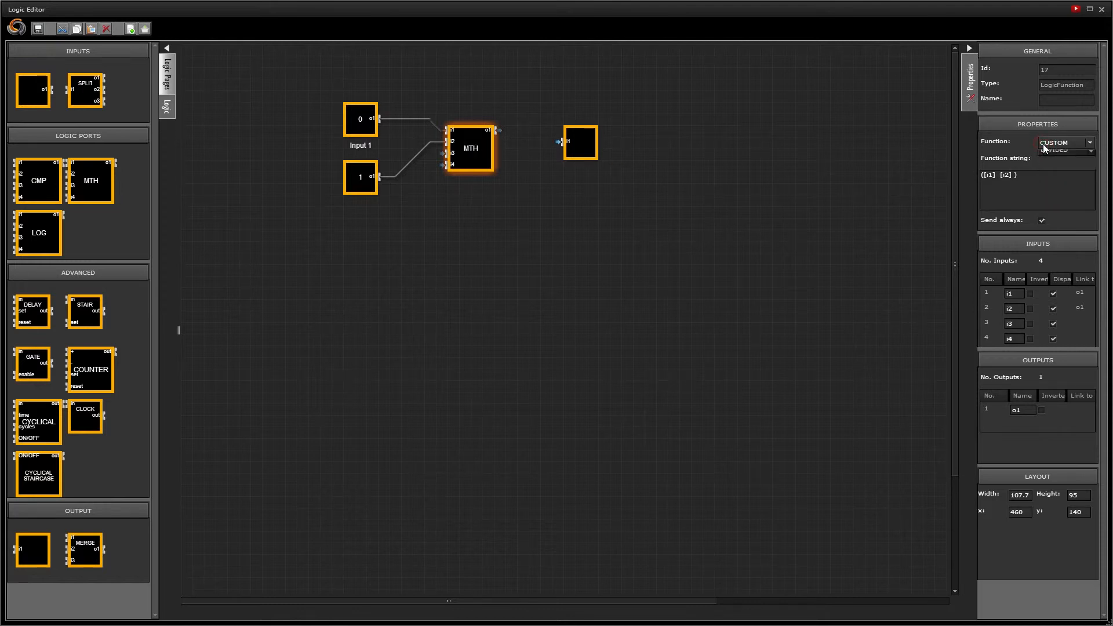
double_click(1026, 187)
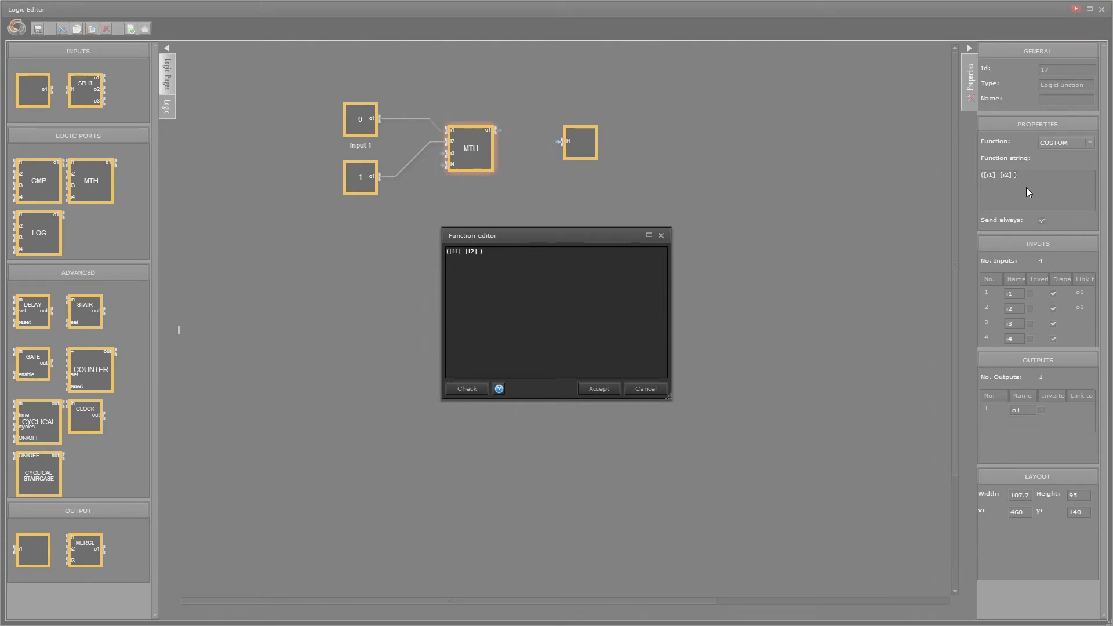
right_click(519, 351)
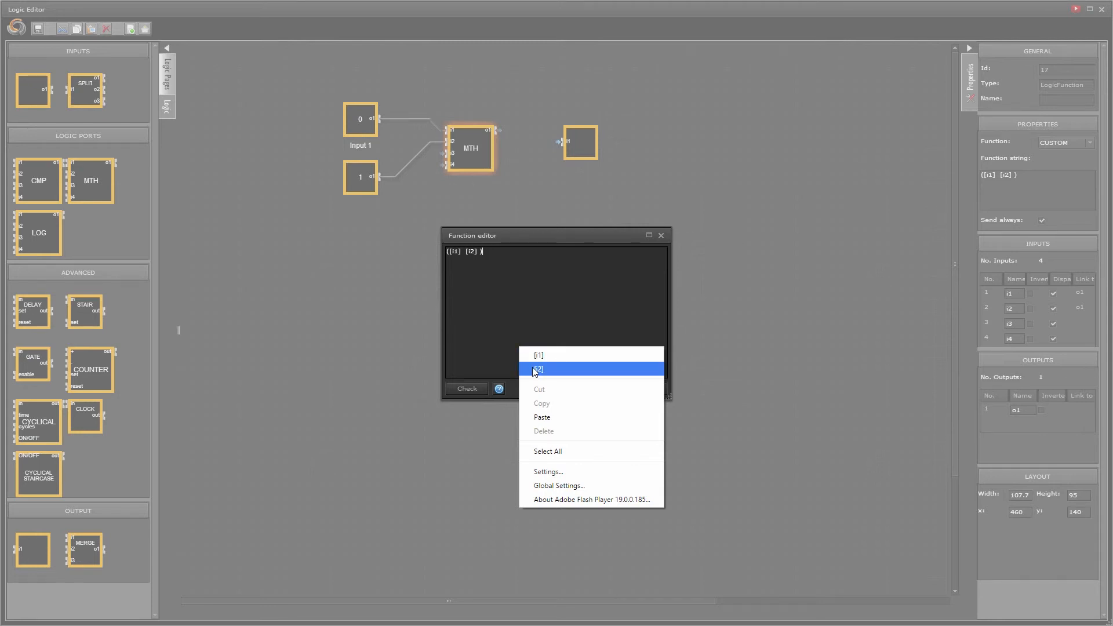
click(484, 284)
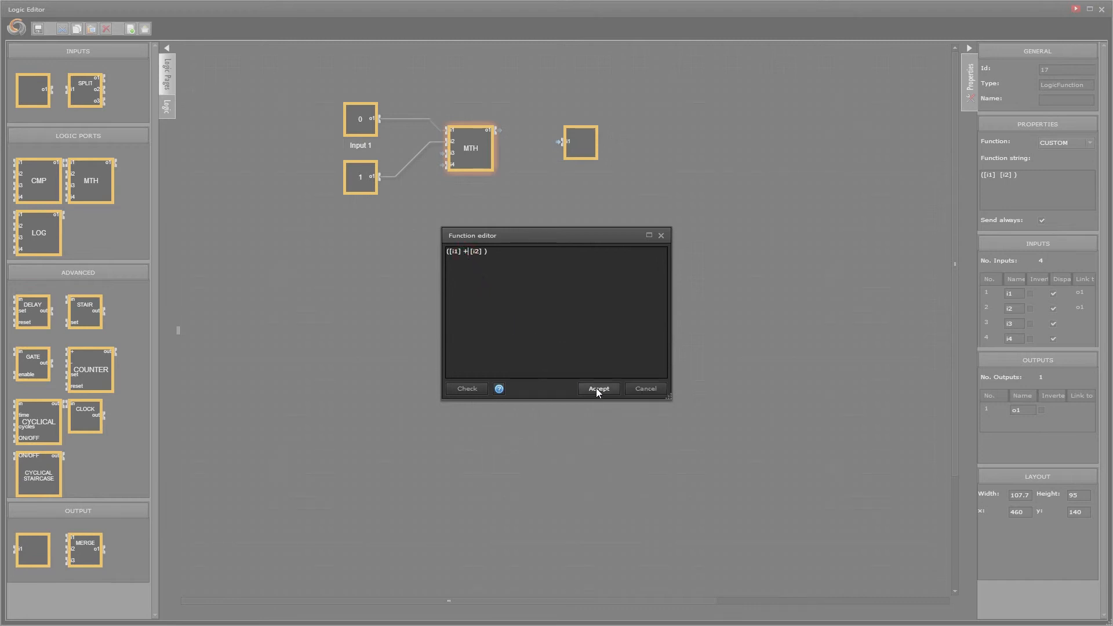
click(465, 388)
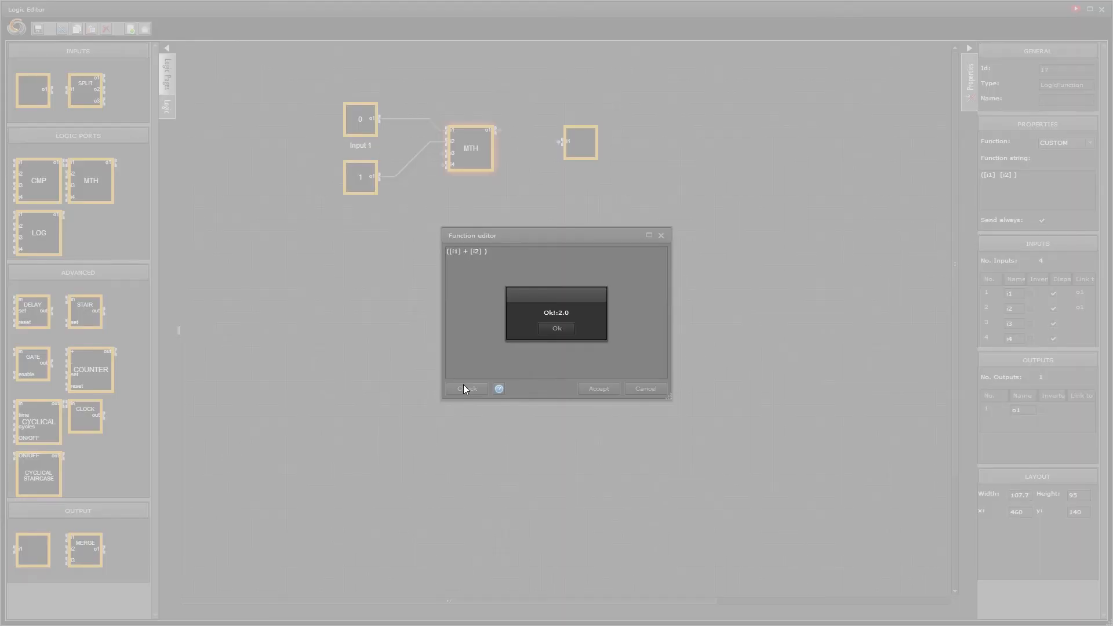
click(557, 328)
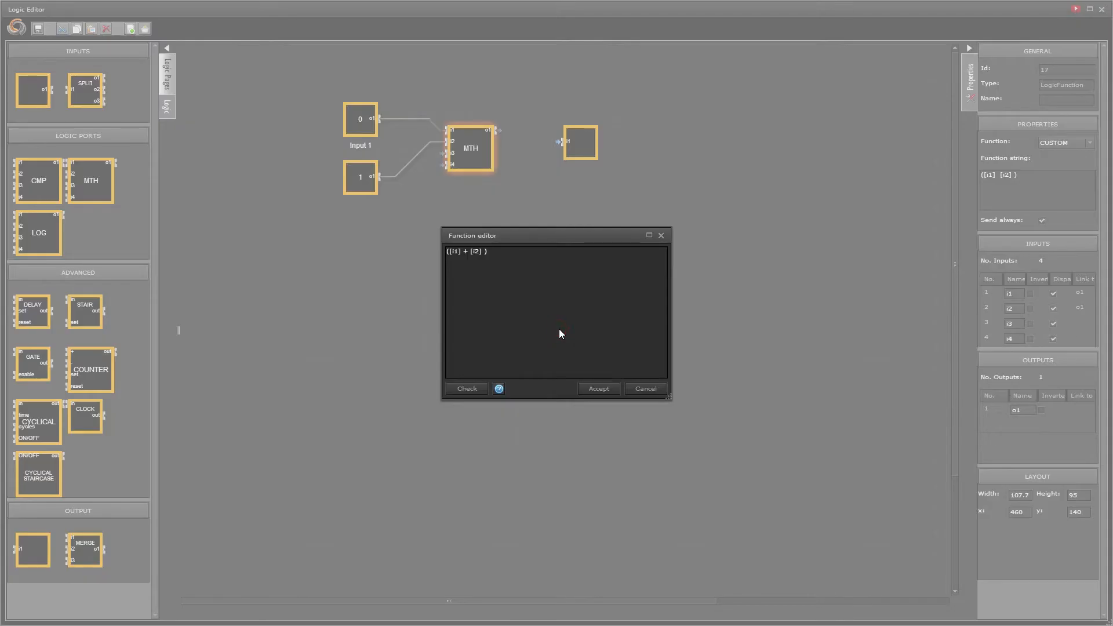
click(597, 389)
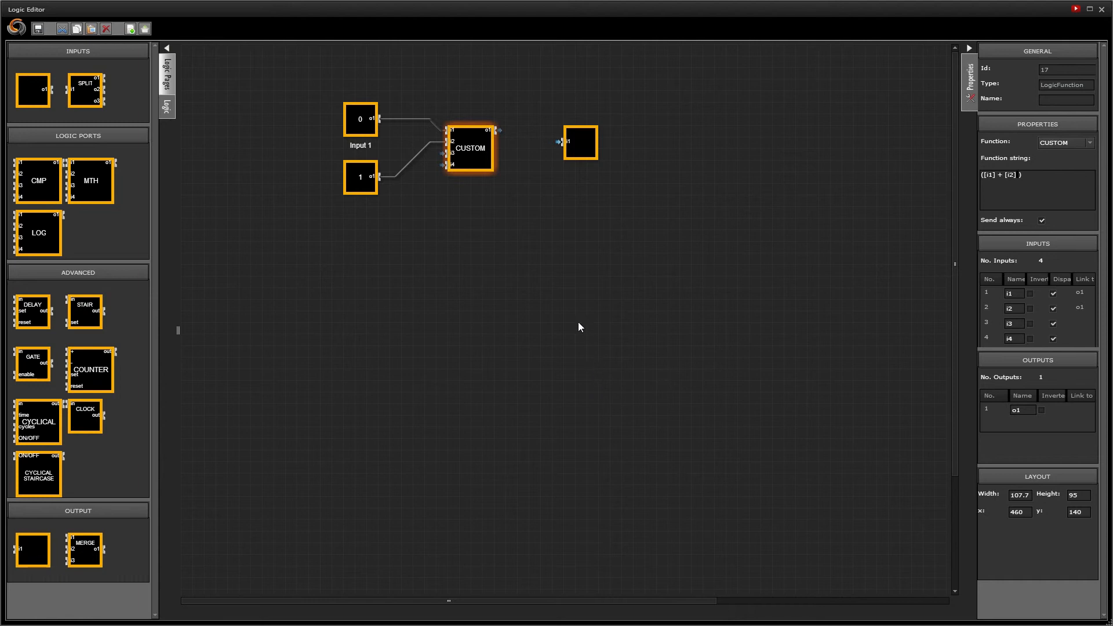
Step: Connect the math block's output to the output block and link that block to process point Output
click(497, 134)
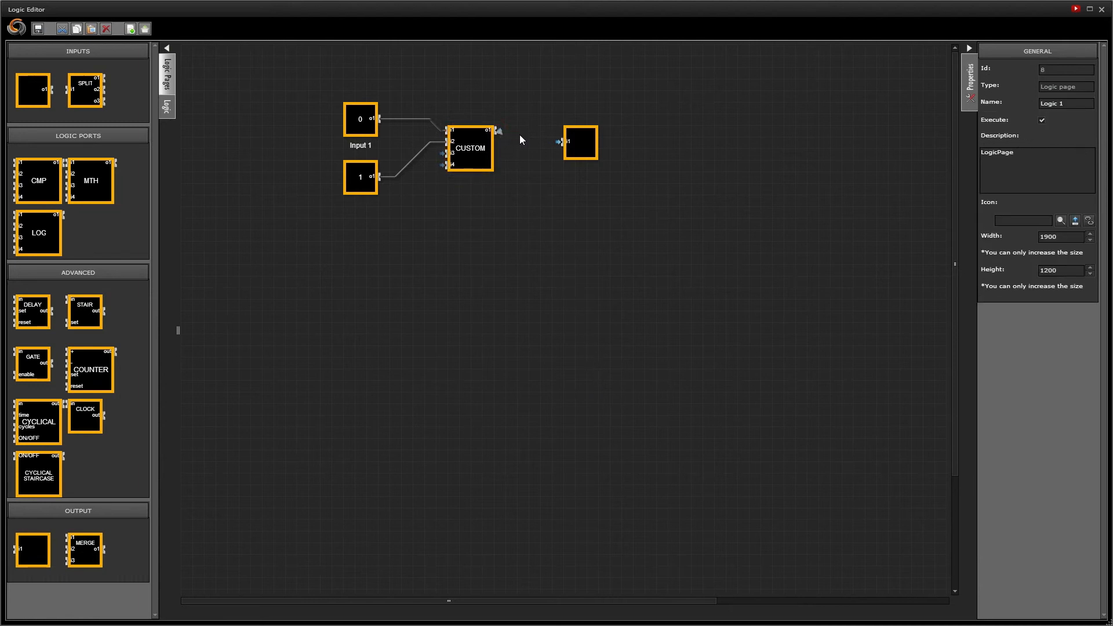
drag(551, 140, 563, 141)
click(581, 142)
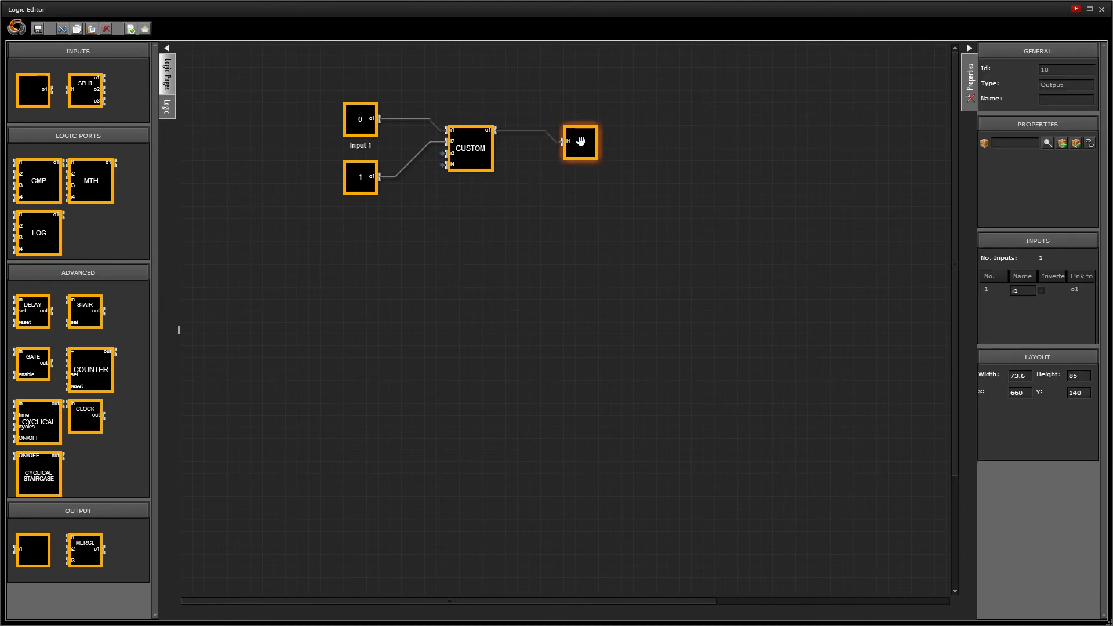
click(1047, 143)
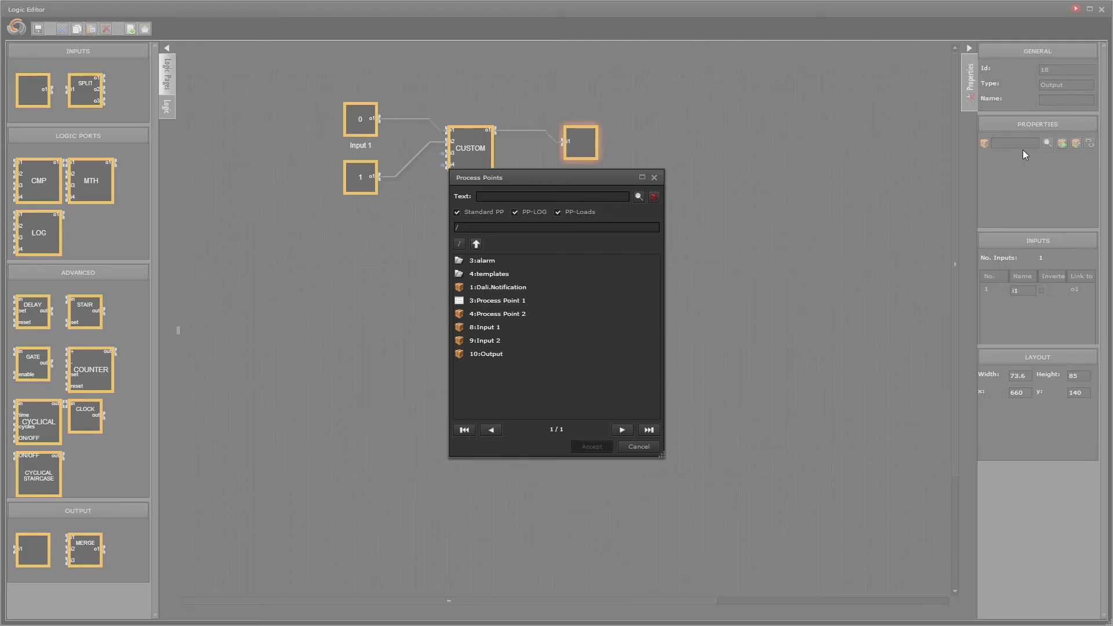
click(487, 354)
click(591, 446)
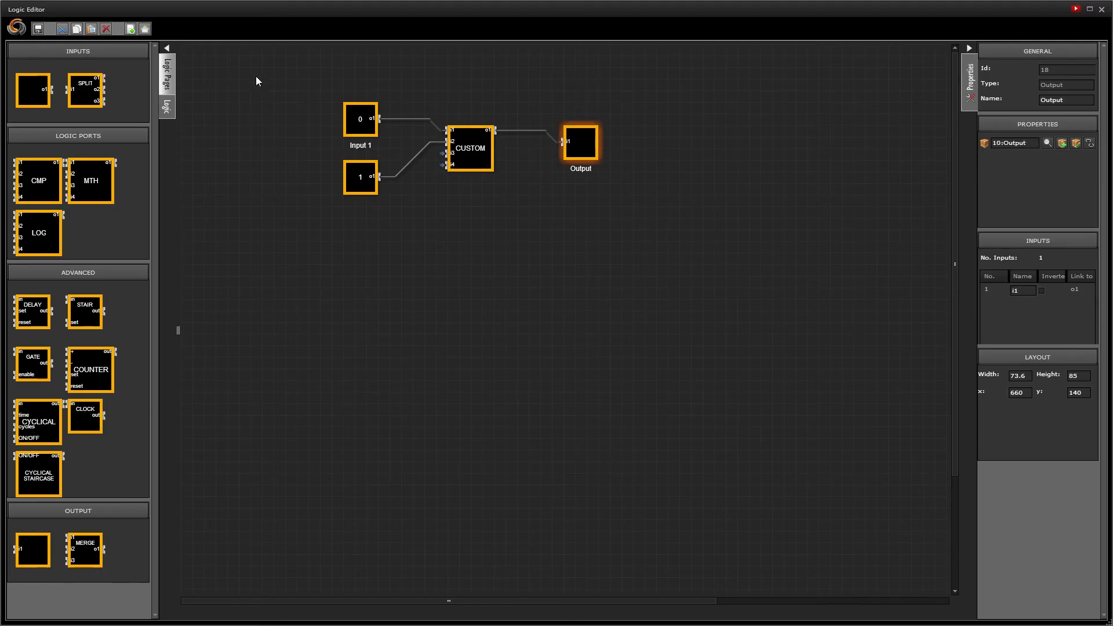
Step: Save the Logic 1 page and export the logic to activate it
click(38, 29)
click(172, 79)
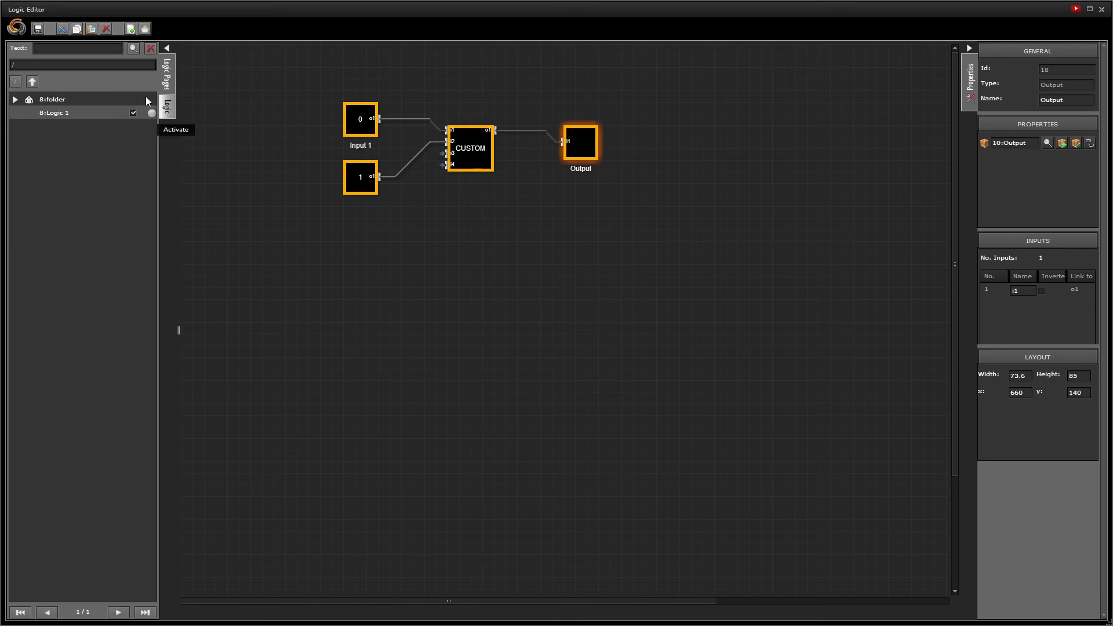
click(132, 30)
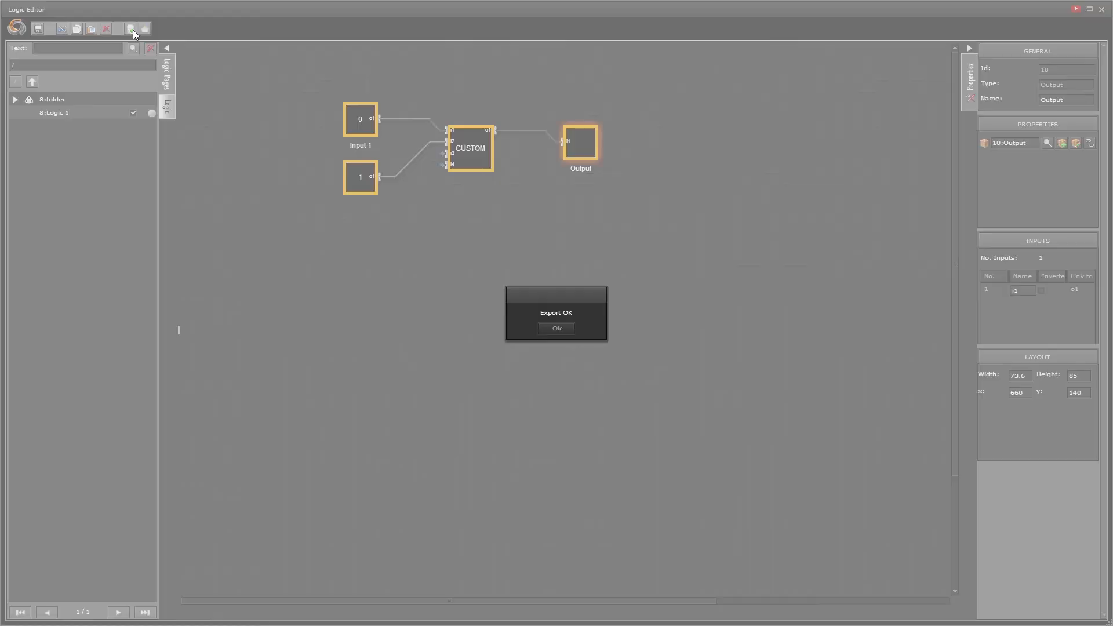
click(550, 329)
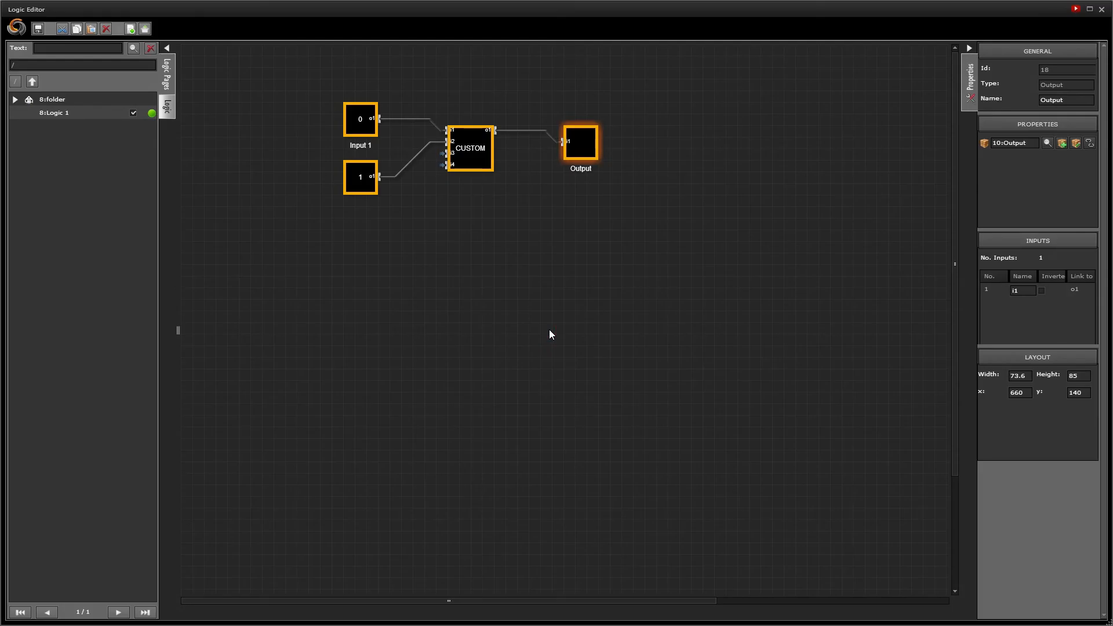